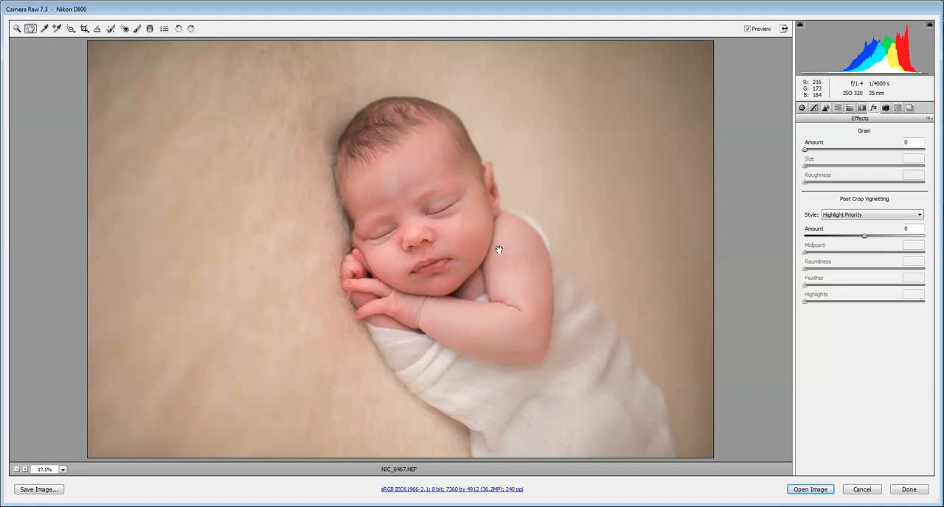
Compare the finished edit with the unedited photo by switching between the saved image settings
{"action": "left_click", "coordinate": [929, 121]}
{"action": "left_click", "coordinate": [870, 164]}
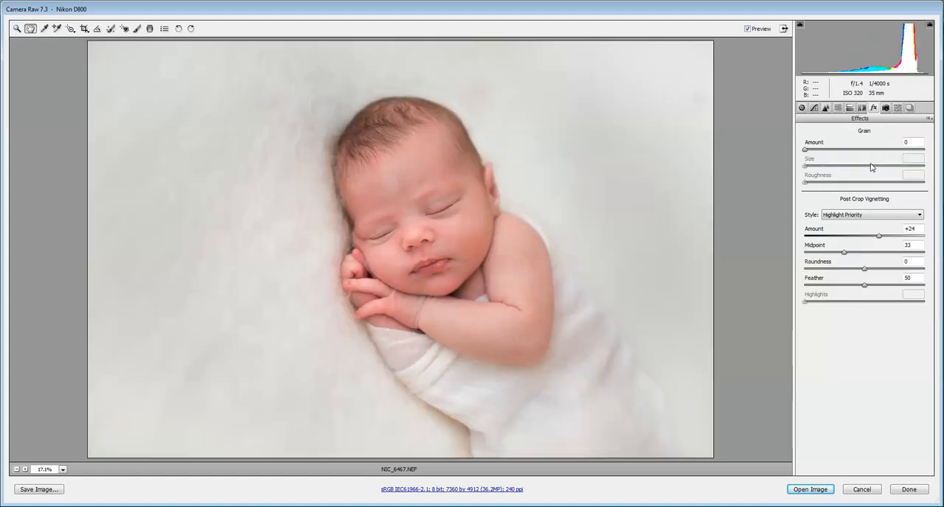
{"action": "left_click", "coordinate": [929, 120]}
{"action": "left_click", "coordinate": [884, 141]}
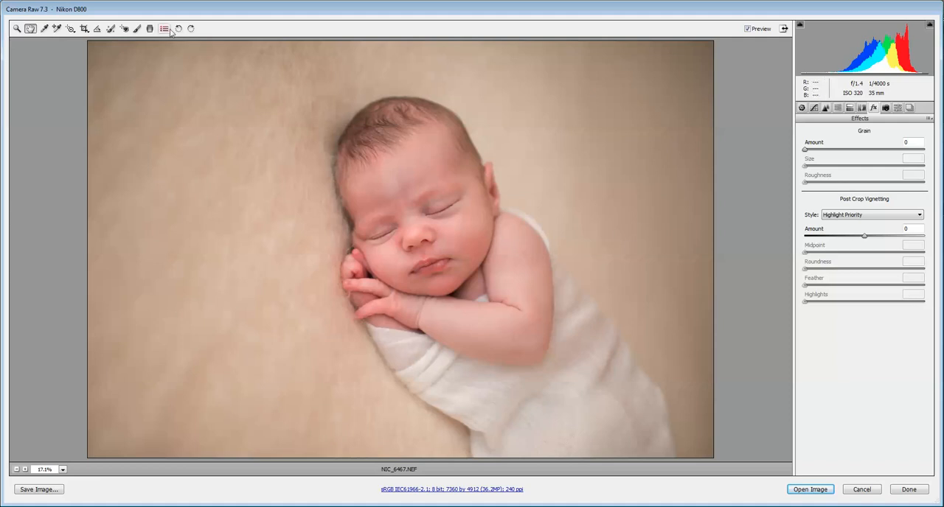
Set up the Adjustment Brush with temperature -32 and exposure +0.60
{"action": "left_click", "coordinate": [136, 29]}
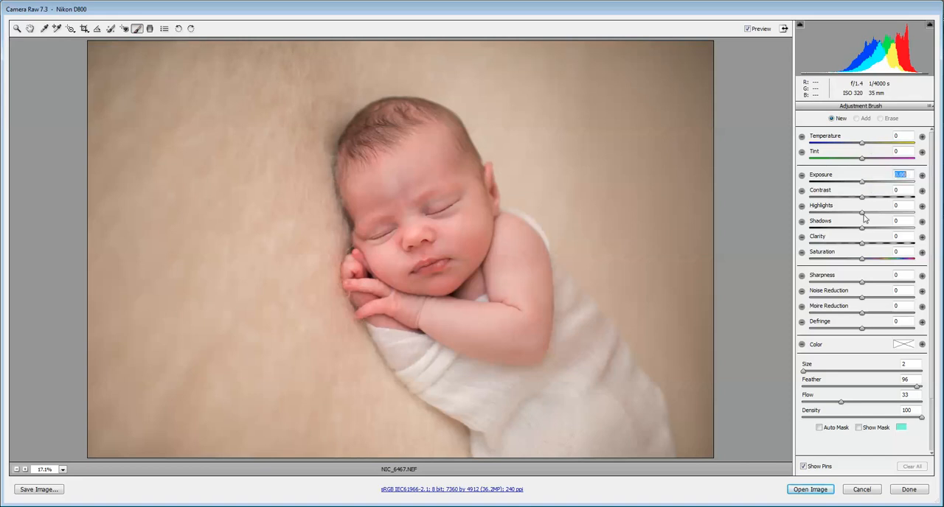
{"action": "left_click", "coordinate": [845, 143]}
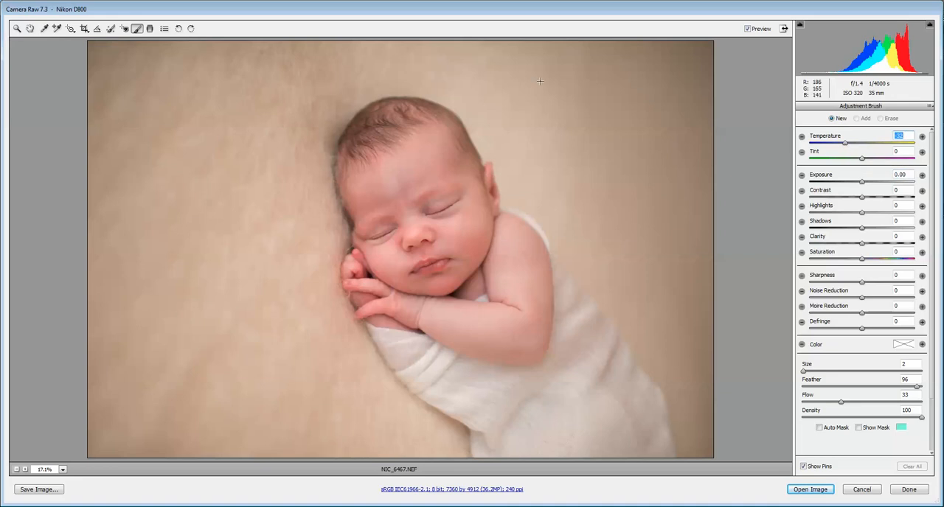
{"action": "left_click_drag", "start_coordinate": [862, 184], "coordinate": [871, 187]}
Paint the cooling and brightening adjustment broadly over the beige blanket around the baby with an enlarged brush
{"action": "key", "text": "bracketright"}
{"action": "key", "text": "bracketright"}
{"action": "key", "text": "bracketright"}
{"action": "key", "text": "bracketright"}
{"action": "key", "text": "bracketright"}
{"action": "key", "text": "bracketright"}
{"action": "key", "text": "bracketright"}
{"action": "key", "text": "bracketright"}
{"action": "key", "text": "bracketright"}
{"action": "mouse_move", "coordinate": [655, 138]}
{"action": "left_mouse_down"}
{"action": "mouse_move", "coordinate": [670, 262]}
{"action": "mouse_move", "coordinate": [668, 184]}
{"action": "mouse_move", "coordinate": [652, 119]}
{"action": "mouse_move", "coordinate": [569, 56]}
{"action": "mouse_move", "coordinate": [616, 70]}
{"action": "mouse_move", "coordinate": [315, 61]}
{"action": "mouse_move", "coordinate": [144, 193]}
{"action": "mouse_move", "coordinate": [185, 105]}
{"action": "mouse_move", "coordinate": [161, 69]}
{"action": "mouse_move", "coordinate": [45, 94]}
{"action": "mouse_move", "coordinate": [170, 100]}
{"action": "mouse_move", "coordinate": [215, 184]}
{"action": "mouse_move", "coordinate": [242, 204]}
{"action": "mouse_move", "coordinate": [165, 204]}
{"action": "mouse_move", "coordinate": [148, 350]}
{"action": "mouse_move", "coordinate": [365, 456]}
{"action": "mouse_move", "coordinate": [163, 423]}
{"action": "mouse_move", "coordinate": [379, 442]}
{"action": "mouse_move", "coordinate": [301, 325]}
{"action": "mouse_move", "coordinate": [283, 222]}
{"action": "mouse_move", "coordinate": [253, 154]}
{"action": "mouse_move", "coordinate": [259, 112]}
{"action": "mouse_move", "coordinate": [227, 56]}
{"action": "mouse_move", "coordinate": [126, 238]}
{"action": "mouse_move", "coordinate": [84, 97]}
{"action": "mouse_move", "coordinate": [92, 124]}
{"action": "mouse_move", "coordinate": [162, 29]}
{"action": "mouse_move", "coordinate": [284, 44]}
{"action": "mouse_move", "coordinate": [325, 64]}
{"action": "mouse_move", "coordinate": [295, 79]}
{"action": "mouse_move", "coordinate": [317, 74]}
{"action": "mouse_move", "coordinate": [279, 153]}
{"action": "mouse_move", "coordinate": [314, 248]}
{"action": "mouse_move", "coordinate": [298, 272]}
{"action": "mouse_move", "coordinate": [331, 363]}
{"action": "mouse_move", "coordinate": [197, 442]}
{"action": "mouse_move", "coordinate": [128, 444]}
{"action": "mouse_move", "coordinate": [444, 455]}
{"action": "left_mouse_up"}
{"action": "mouse_move", "coordinate": [720, 385]}
{"action": "left_mouse_down"}
{"action": "mouse_move", "coordinate": [706, 362]}
{"action": "mouse_move", "coordinate": [712, 459]}
{"action": "mouse_move", "coordinate": [623, 269]}
{"action": "mouse_move", "coordinate": [596, 126]}
{"action": "mouse_move", "coordinate": [497, 81]}
{"action": "mouse_move", "coordinate": [327, 74]}
{"action": "mouse_move", "coordinate": [496, 97]}
{"action": "mouse_move", "coordinate": [538, 181]}
{"action": "mouse_move", "coordinate": [594, 234]}
{"action": "mouse_move", "coordinate": [594, 252]}
{"action": "mouse_move", "coordinate": [663, 327]}
{"action": "mouse_move", "coordinate": [605, 264]}
{"action": "mouse_move", "coordinate": [706, 290]}
{"action": "mouse_move", "coordinate": [664, 177]}
{"action": "left_mouse_up"}
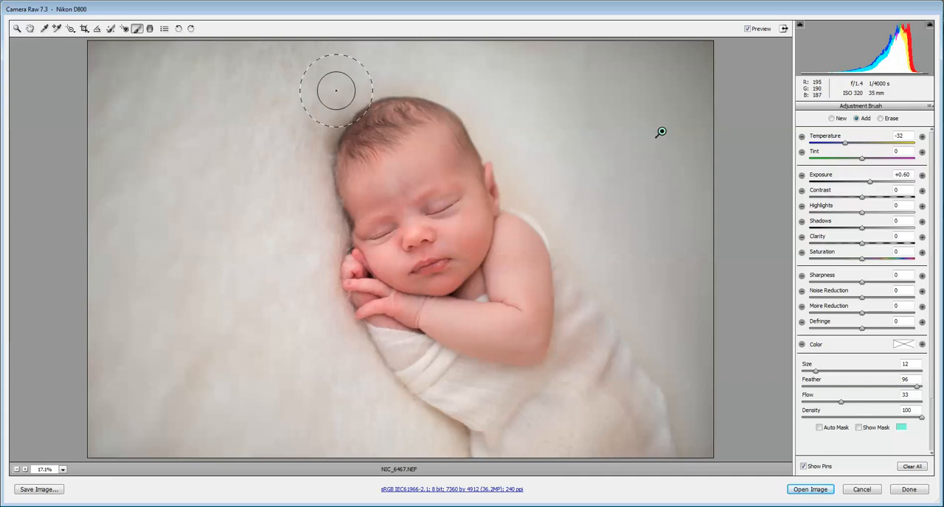
Paint the remaining blanket areas close to the baby's head and body with a size 9 brush
{"action": "key", "text": "bracketleft"}
{"action": "key", "text": "bracketleft"}
{"action": "key", "text": "bracketleft"}
{"action": "mouse_move", "coordinate": [299, 132]}
{"action": "left_mouse_down"}
{"action": "mouse_move", "coordinate": [189, 84]}
{"action": "mouse_move", "coordinate": [80, 76]}
{"action": "mouse_move", "coordinate": [495, 120]}
{"action": "mouse_move", "coordinate": [527, 193]}
{"action": "mouse_move", "coordinate": [616, 270]}
{"action": "mouse_move", "coordinate": [712, 394]}
{"action": "mouse_move", "coordinate": [701, 241]}
{"action": "left_mouse_up"}
{"action": "mouse_move", "coordinate": [450, 60]}
{"action": "left_mouse_down"}
{"action": "mouse_move", "coordinate": [462, 76]}
{"action": "mouse_move", "coordinate": [364, 78]}
{"action": "mouse_move", "coordinate": [558, 95]}
{"action": "mouse_move", "coordinate": [211, 78]}
{"action": "mouse_move", "coordinate": [84, 204]}
{"action": "mouse_move", "coordinate": [245, 366]}
{"action": "left_mouse_up"}
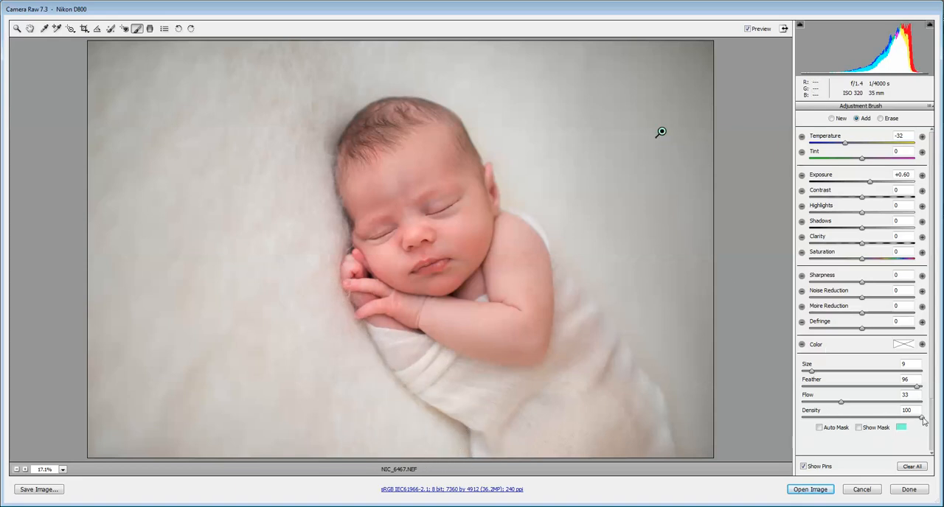
Brush the adjustment over the lower part of the wrap at density 65 with brush size 12
{"action": "left_click_drag", "start_coordinate": [909, 425], "coordinate": [882, 426]}
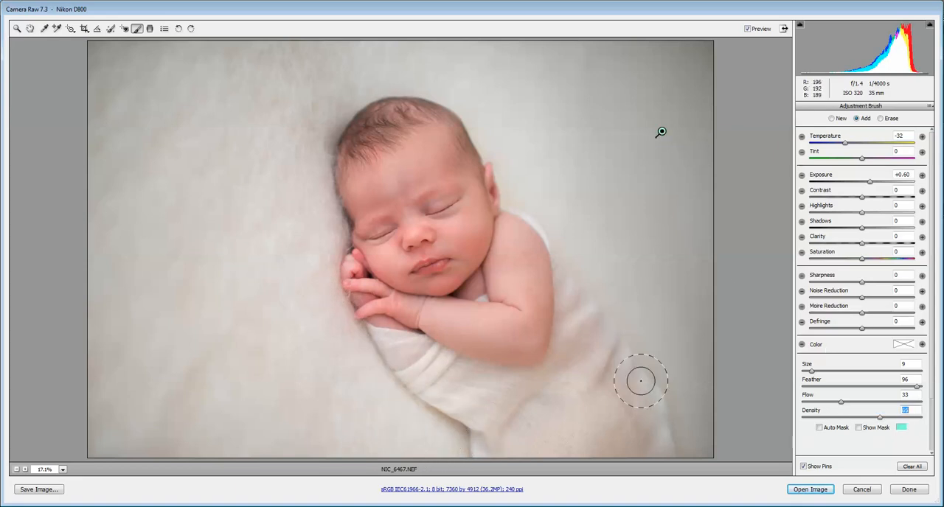
{"action": "key", "text": "bracketright"}
{"action": "key", "text": "bracketright"}
{"action": "key", "text": "bracketright"}
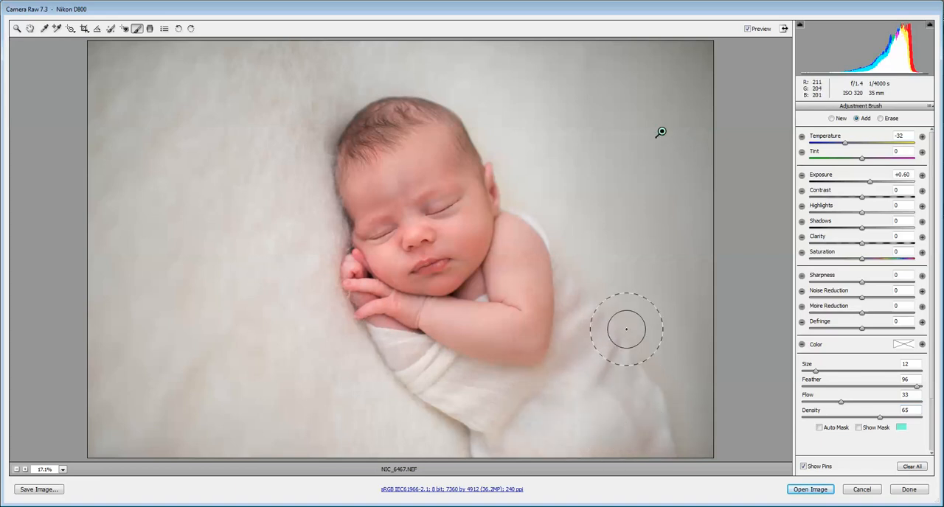
Reduce the brush to size 4 at density 100 and refine the background adjustment to temperature -30 and exposure +0.85
{"action": "key", "text": "bracketleft"}
{"action": "key", "text": "bracketleft"}
{"action": "key", "text": "bracketleft"}
{"action": "key", "text": "bracketleft"}
{"action": "key", "text": "bracketleft"}
{"action": "key", "text": "bracketleft"}
{"action": "key", "text": "bracketleft"}
{"action": "key", "text": "bracketleft"}
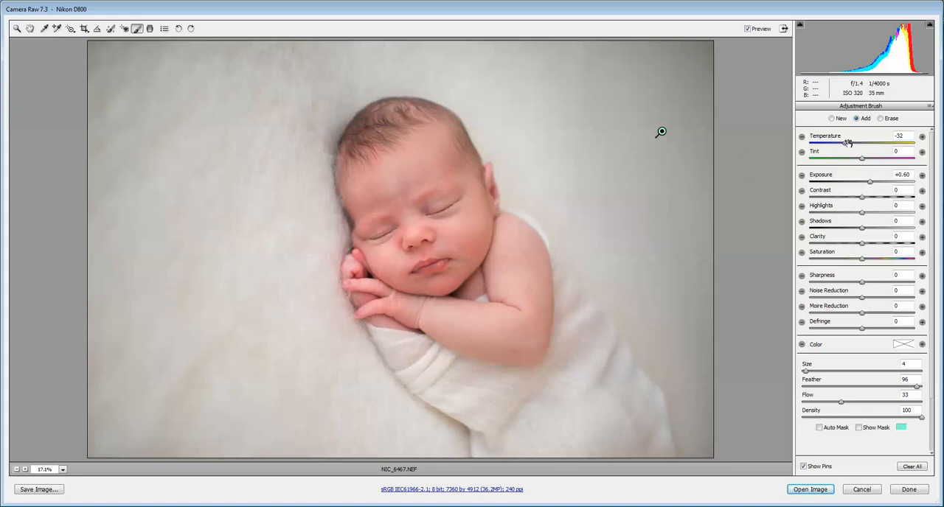
{"action": "left_click_drag", "start_coordinate": [844, 146], "coordinate": [843, 150]}
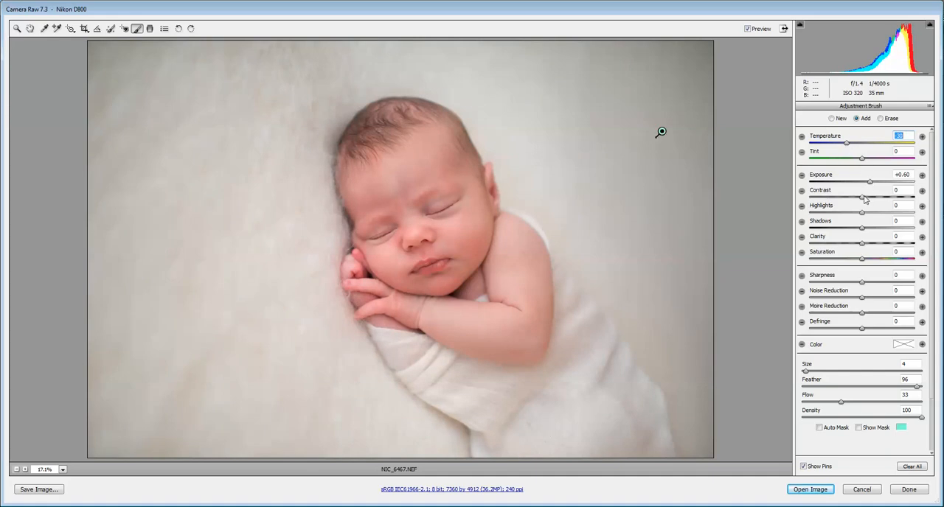
{"action": "left_click_drag", "start_coordinate": [870, 181], "coordinate": [875, 187]}
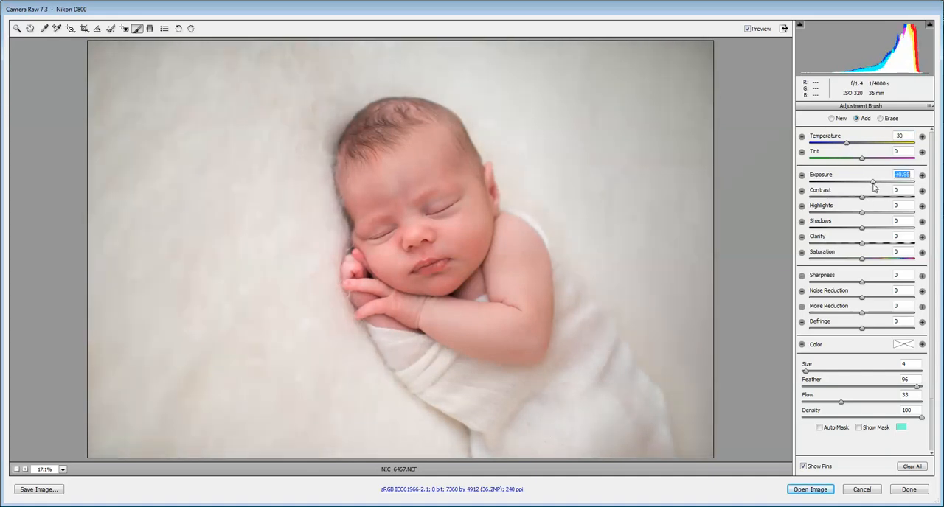
Add post-crop vignetting with an amount of +22 and a midpoint of 32
{"action": "left_click", "coordinate": [29, 28]}
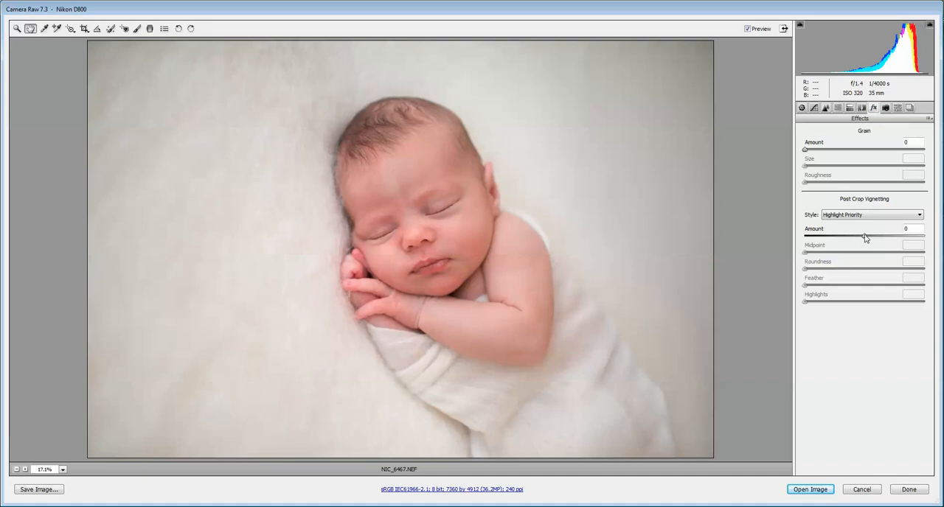
{"action": "left_click_drag", "start_coordinate": [867, 241], "coordinate": [879, 243]}
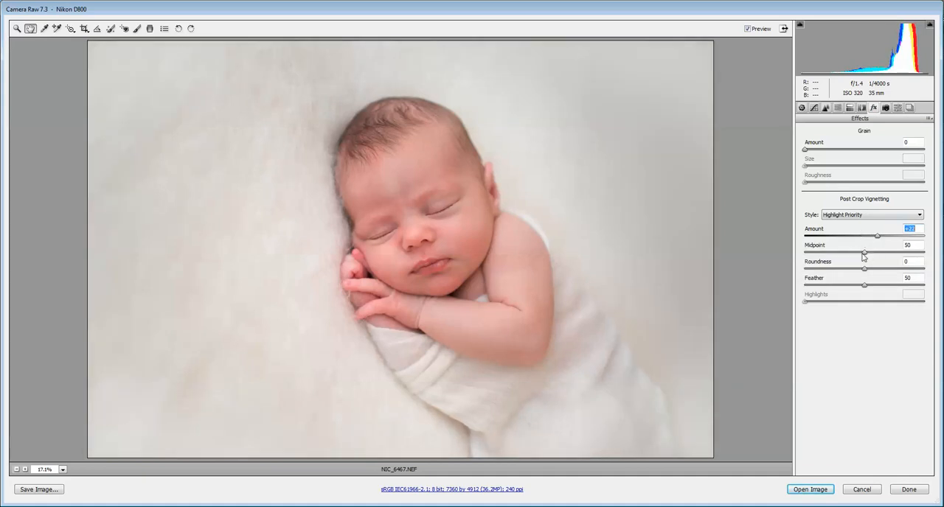
{"action": "left_click_drag", "start_coordinate": [865, 256], "coordinate": [841, 259]}
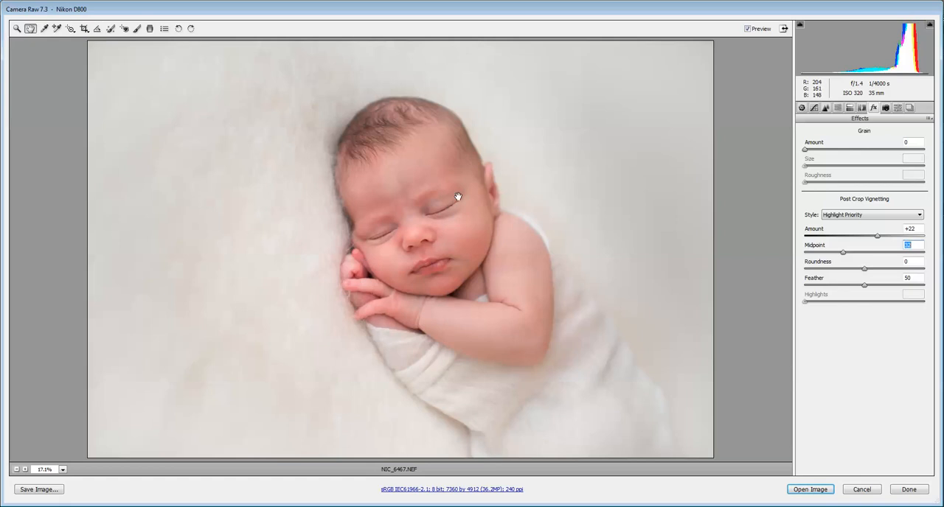
Set up a new Adjustment Brush with temperature 0, exposure +0.40 and saturation -17
{"action": "left_click", "coordinate": [137, 29]}
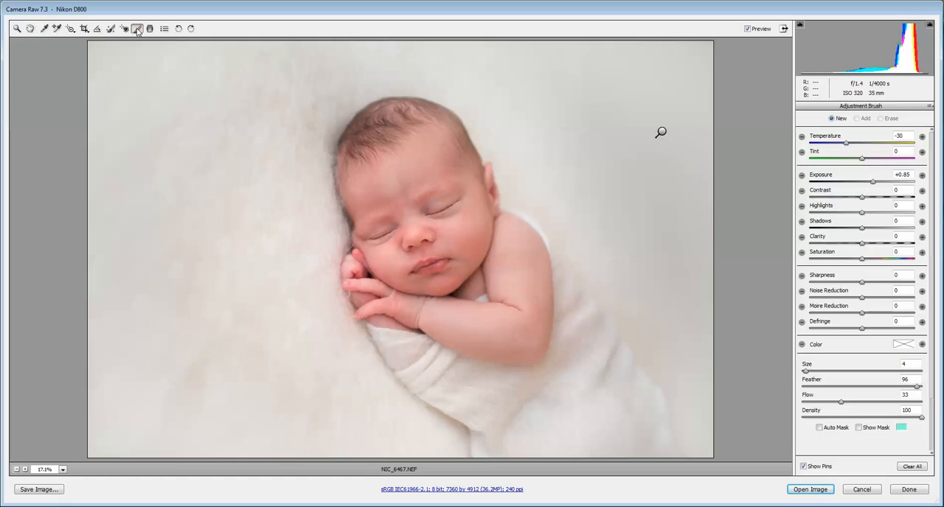
{"action": "double_click", "coordinate": [846, 143]}
{"action": "double_click", "coordinate": [873, 184]}
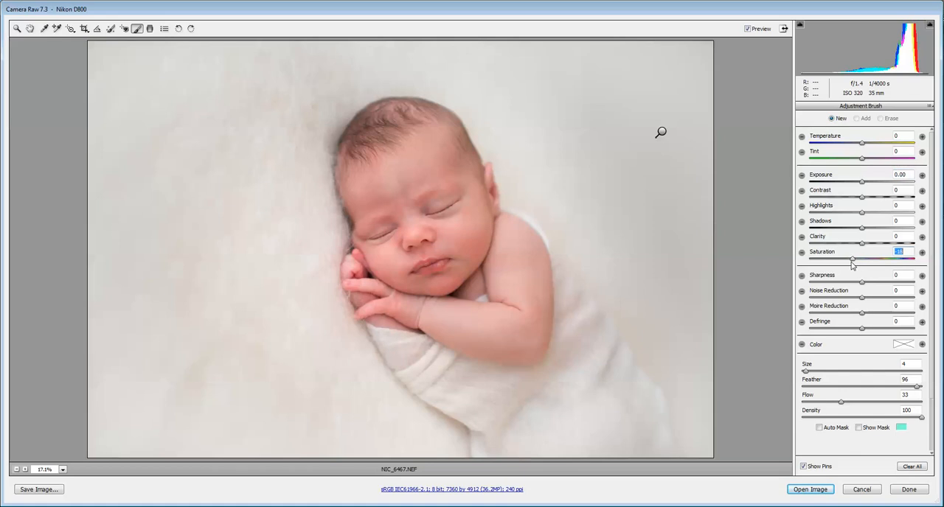
{"action": "left_click", "coordinate": [861, 183]}
Brush over the reddened skin on the nose, eyelids, forehead, ear, chin and hands
{"action": "left_click", "coordinate": [437, 240]}
{"action": "left_click_drag", "start_coordinate": [399, 245], "coordinate": [436, 239]}
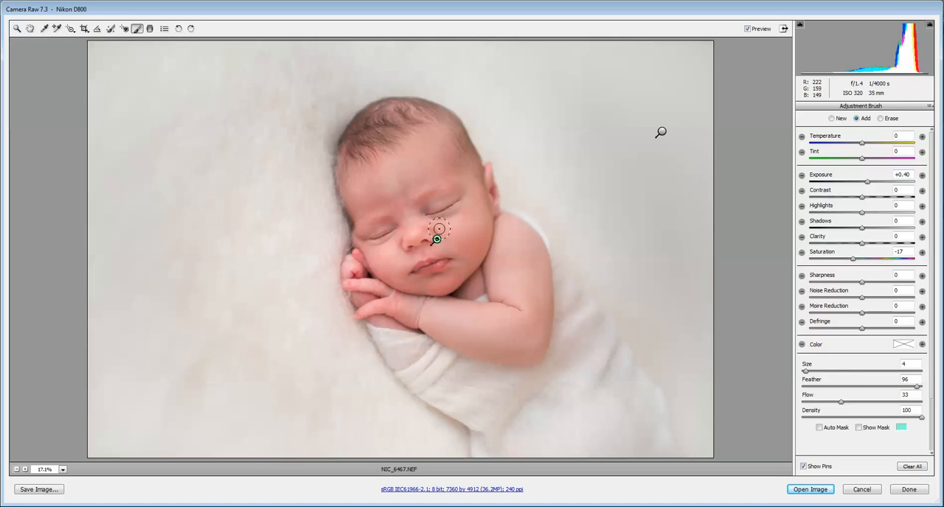
{"action": "left_click_drag", "start_coordinate": [389, 220], "coordinate": [369, 229]}
{"action": "left_click_drag", "start_coordinate": [439, 199], "coordinate": [423, 204]}
{"action": "left_click_drag", "start_coordinate": [497, 192], "coordinate": [495, 193]}
{"action": "left_click_drag", "start_coordinate": [413, 251], "coordinate": [419, 247]}
{"action": "mouse_move", "coordinate": [359, 265]}
{"action": "left_mouse_down"}
{"action": "mouse_move", "coordinate": [353, 274]}
{"action": "mouse_move", "coordinate": [358, 259]}
{"action": "left_mouse_up"}
{"action": "left_click_drag", "start_coordinate": [367, 301], "coordinate": [358, 300]}
{"action": "mouse_move", "coordinate": [390, 185]}
{"action": "left_mouse_down"}
{"action": "mouse_move", "coordinate": [355, 212]}
{"action": "mouse_move", "coordinate": [349, 203]}
{"action": "left_mouse_up"}
{"action": "left_click_drag", "start_coordinate": [411, 203], "coordinate": [393, 211]}
{"action": "left_click_drag", "start_coordinate": [423, 205], "coordinate": [417, 203]}
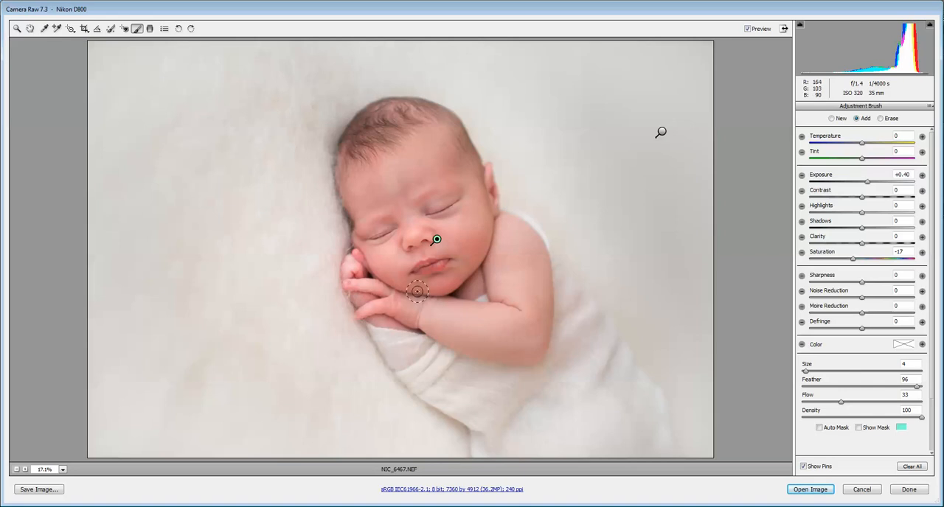
{"action": "mouse_move", "coordinate": [464, 273]}
{"action": "left_mouse_down"}
{"action": "mouse_move", "coordinate": [430, 287]}
{"action": "mouse_move", "coordinate": [475, 262]}
{"action": "left_mouse_up"}
{"action": "left_click_drag", "start_coordinate": [415, 320], "coordinate": [387, 314]}
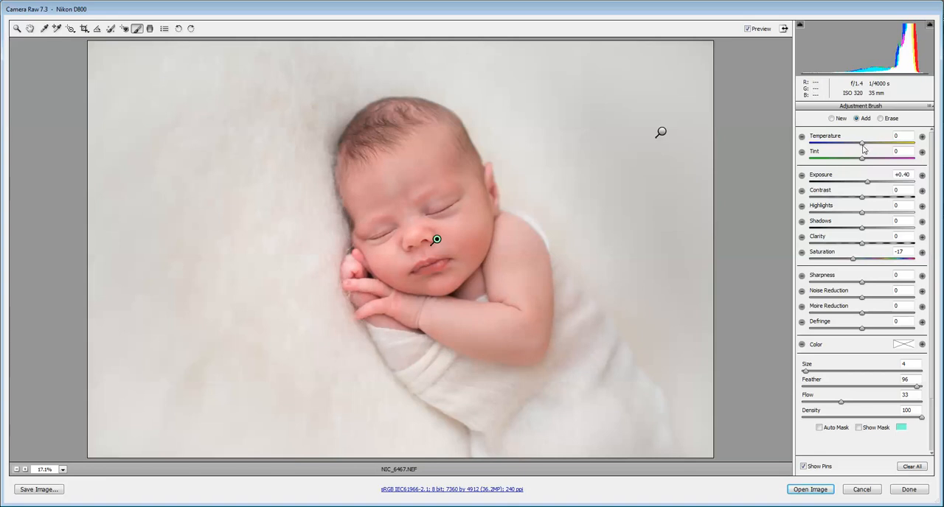
Set the skin redness adjustment to temperature +6 and saturation -20, and try it with exposure reset to 0
{"action": "left_click", "coordinate": [864, 144]}
{"action": "left_click_drag", "start_coordinate": [854, 259], "coordinate": [851, 259]}
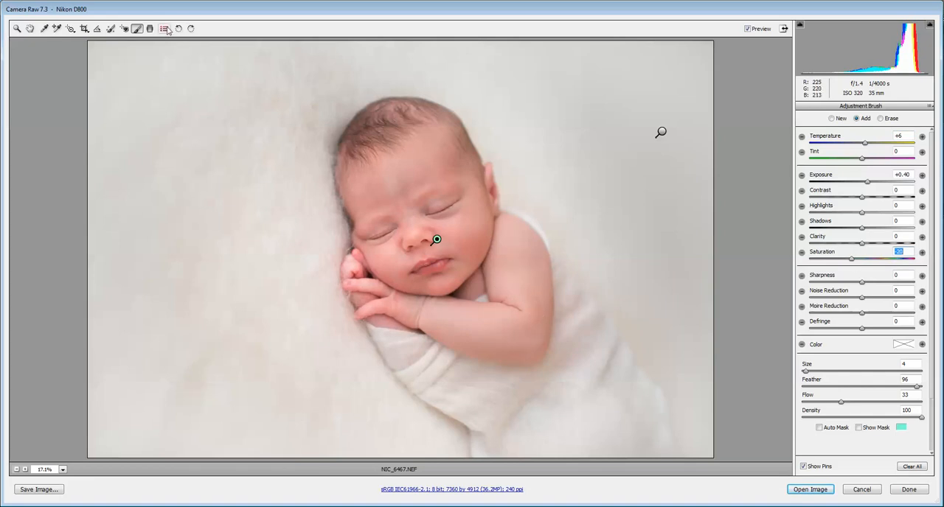
{"action": "double_click", "coordinate": [867, 182]}
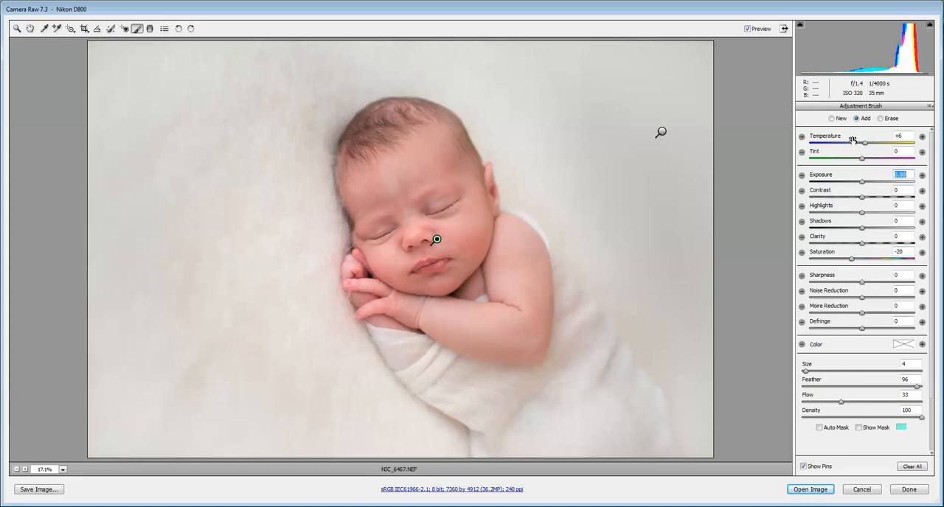
Set up a new brush adjustment with temperature, exposure and saturation at 0, clarity -58 and sharpness -54
{"action": "left_click", "coordinate": [834, 120]}
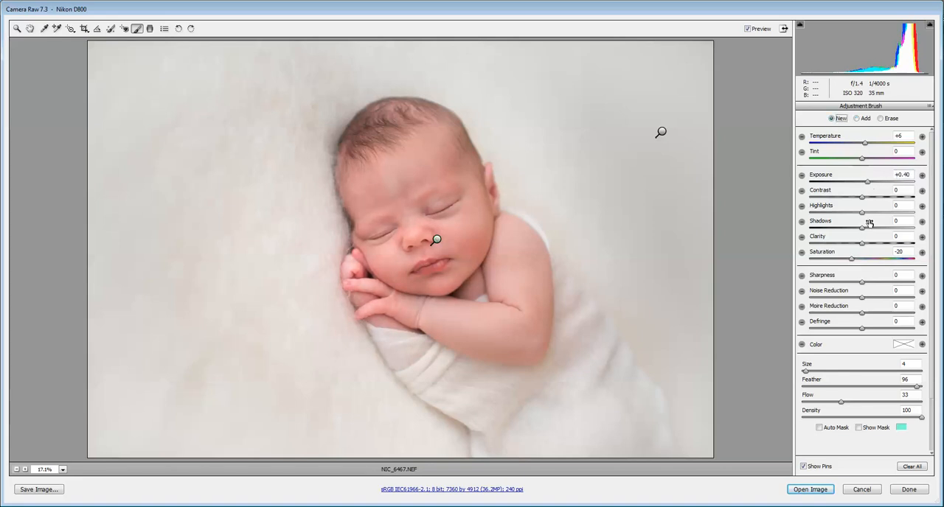
{"action": "left_click_drag", "start_coordinate": [855, 260], "coordinate": [861, 256]}
{"action": "double_click", "coordinate": [868, 182]}
{"action": "double_click", "coordinate": [864, 142]}
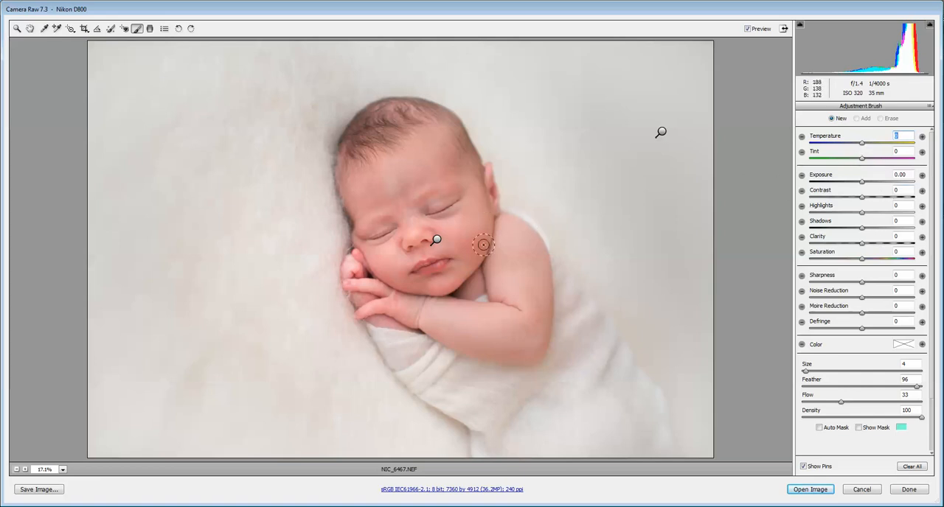
{"action": "left_click_drag", "start_coordinate": [861, 248], "coordinate": [834, 249]}
{"action": "left_click_drag", "start_coordinate": [861, 283], "coordinate": [835, 286]}
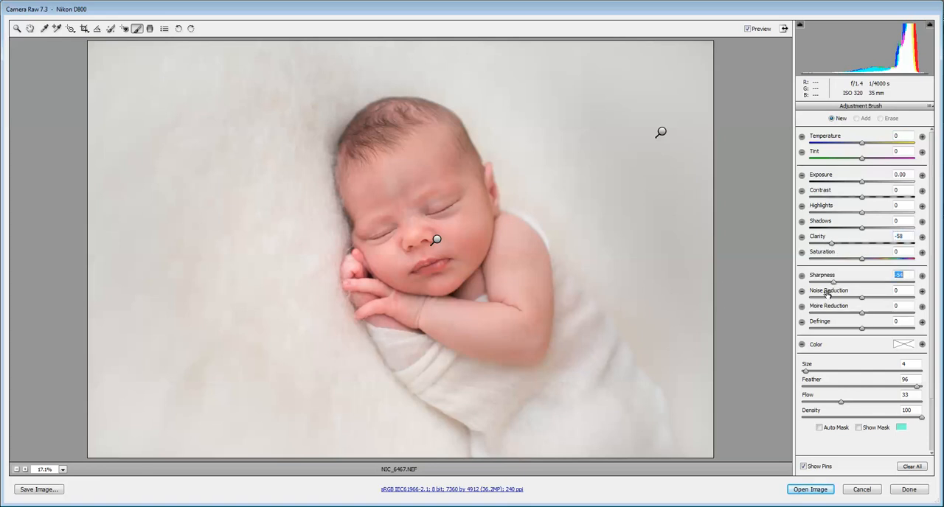
Paint the skin smoothing over the forehead, cheeks, chin and arm, reducing the brush size for the smaller areas of the face
{"action": "key", "text": "bracketright"}
{"action": "key", "text": "bracketright"}
{"action": "key", "text": "bracketright"}
{"action": "key", "text": "bracketleft"}
{"action": "mouse_move", "coordinate": [414, 177]}
{"action": "left_mouse_down"}
{"action": "mouse_move", "coordinate": [365, 196]}
{"action": "mouse_move", "coordinate": [391, 189]}
{"action": "left_mouse_up"}
{"action": "key", "text": "bracketleft"}
{"action": "key", "text": "bracketleft"}
{"action": "key", "text": "bracketleft"}
{"action": "mouse_move", "coordinate": [426, 226]}
{"action": "left_mouse_down"}
{"action": "mouse_move", "coordinate": [475, 215]}
{"action": "mouse_move", "coordinate": [466, 251]}
{"action": "mouse_move", "coordinate": [475, 207]}
{"action": "left_mouse_up"}
{"action": "key", "text": "bracketleft"}
{"action": "left_click_drag", "start_coordinate": [487, 245], "coordinate": [475, 208]}
{"action": "left_click_drag", "start_coordinate": [456, 279], "coordinate": [432, 284]}
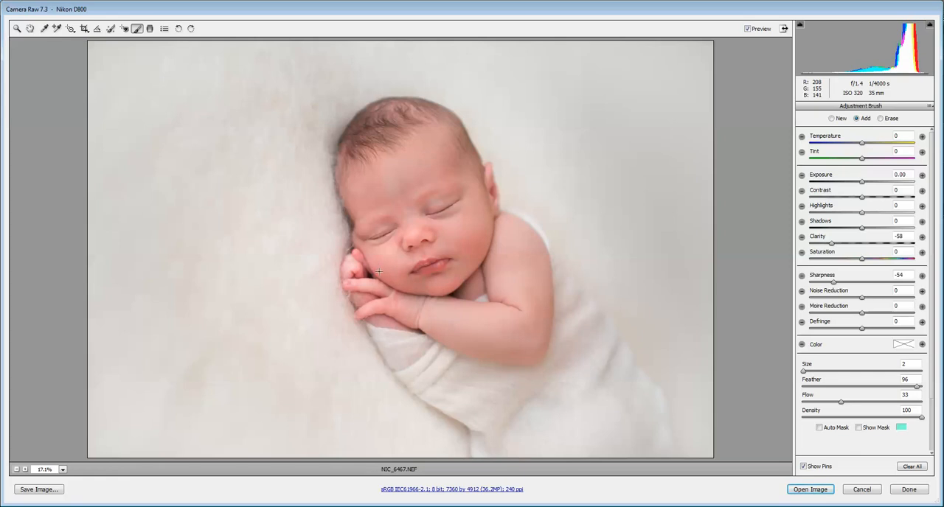
{"action": "mouse_move", "coordinate": [391, 275]}
{"action": "left_mouse_down"}
{"action": "mouse_move", "coordinate": [407, 227]}
{"action": "mouse_move", "coordinate": [381, 252]}
{"action": "mouse_move", "coordinate": [369, 241]}
{"action": "left_mouse_up"}
{"action": "left_click_drag", "start_coordinate": [375, 236], "coordinate": [369, 230]}
{"action": "mouse_move", "coordinate": [424, 208]}
{"action": "left_mouse_down"}
{"action": "mouse_move", "coordinate": [458, 196]}
{"action": "mouse_move", "coordinate": [468, 257]}
{"action": "left_mouse_up"}
{"action": "mouse_move", "coordinate": [536, 265]}
{"action": "left_mouse_down"}
{"action": "mouse_move", "coordinate": [488, 336]}
{"action": "mouse_move", "coordinate": [469, 330]}
{"action": "mouse_move", "coordinate": [494, 319]}
{"action": "mouse_move", "coordinate": [500, 335]}
{"action": "mouse_move", "coordinate": [408, 309]}
{"action": "mouse_move", "coordinate": [479, 341]}
{"action": "mouse_move", "coordinate": [529, 348]}
{"action": "mouse_move", "coordinate": [482, 340]}
{"action": "mouse_move", "coordinate": [537, 321]}
{"action": "mouse_move", "coordinate": [533, 262]}
{"action": "mouse_move", "coordinate": [540, 285]}
{"action": "mouse_move", "coordinate": [540, 267]}
{"action": "mouse_move", "coordinate": [508, 262]}
{"action": "mouse_move", "coordinate": [498, 280]}
{"action": "mouse_move", "coordinate": [518, 253]}
{"action": "left_mouse_up"}
{"action": "mouse_move", "coordinate": [382, 275]}
{"action": "left_mouse_down"}
{"action": "mouse_move", "coordinate": [413, 281]}
{"action": "mouse_move", "coordinate": [392, 263]}
{"action": "mouse_move", "coordinate": [401, 259]}
{"action": "left_mouse_up"}
{"action": "mouse_move", "coordinate": [403, 258]}
{"action": "left_mouse_down"}
{"action": "mouse_move", "coordinate": [397, 267]}
{"action": "mouse_move", "coordinate": [394, 258]}
{"action": "left_mouse_up"}
{"action": "left_click_drag", "start_coordinate": [376, 207], "coordinate": [368, 203]}
{"action": "left_click_drag", "start_coordinate": [427, 170], "coordinate": [432, 173]}
{"action": "left_click_drag", "start_coordinate": [405, 210], "coordinate": [396, 206]}
{"action": "key", "text": "bracketleft"}
{"action": "mouse_move", "coordinate": [365, 235]}
{"action": "left_mouse_down"}
{"action": "mouse_move", "coordinate": [389, 226]}
{"action": "mouse_move", "coordinate": [362, 234]}
{"action": "mouse_move", "coordinate": [372, 267]}
{"action": "left_mouse_up"}
{"action": "left_click_drag", "start_coordinate": [434, 251], "coordinate": [492, 180]}
Create a new brush adjustment with clarity +32 and sharpness +29, and paint it over the closed eye and lashes
{"action": "left_click", "coordinate": [831, 119]}
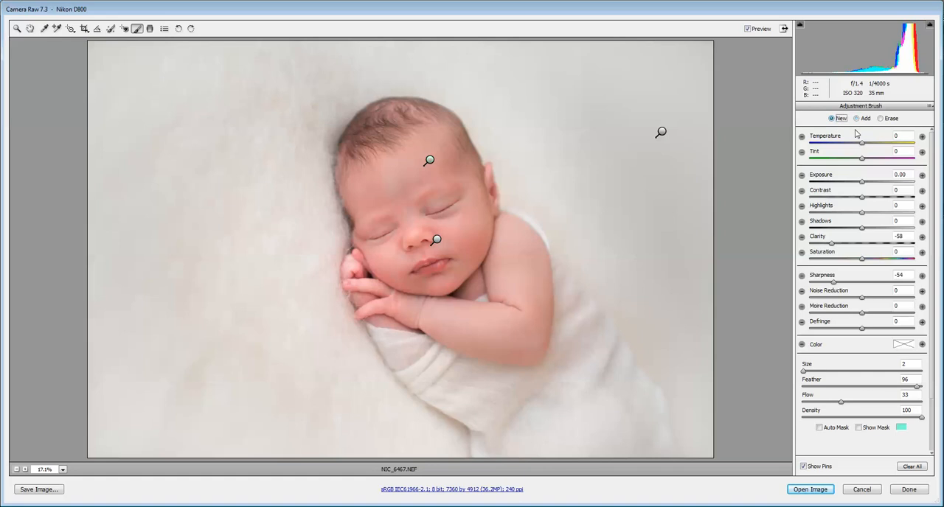
{"action": "double_click", "coordinate": [831, 244]}
{"action": "double_click", "coordinate": [833, 283]}
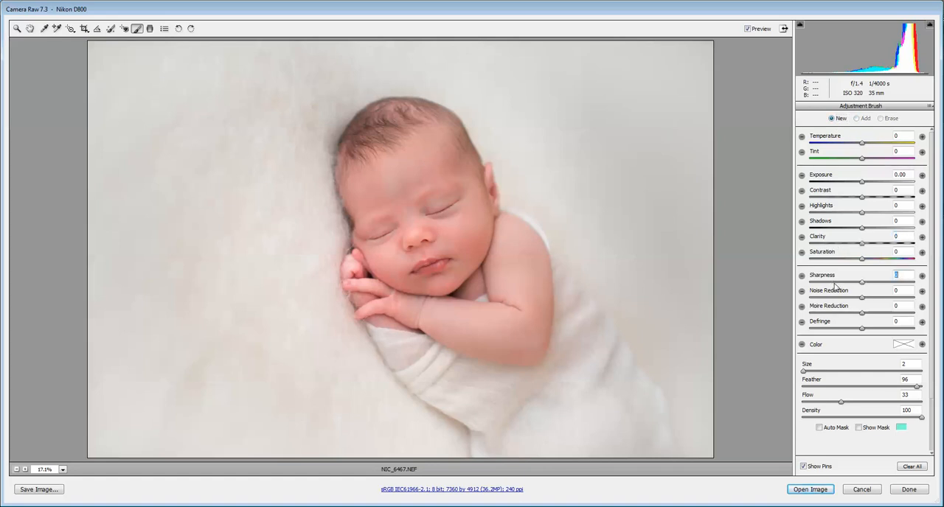
{"action": "left_click_drag", "start_coordinate": [865, 247], "coordinate": [876, 248]}
{"action": "left_click_drag", "start_coordinate": [861, 283], "coordinate": [882, 286]}
{"action": "left_click", "coordinate": [879, 247]}
{"action": "left_click_drag", "start_coordinate": [432, 215], "coordinate": [442, 211]}
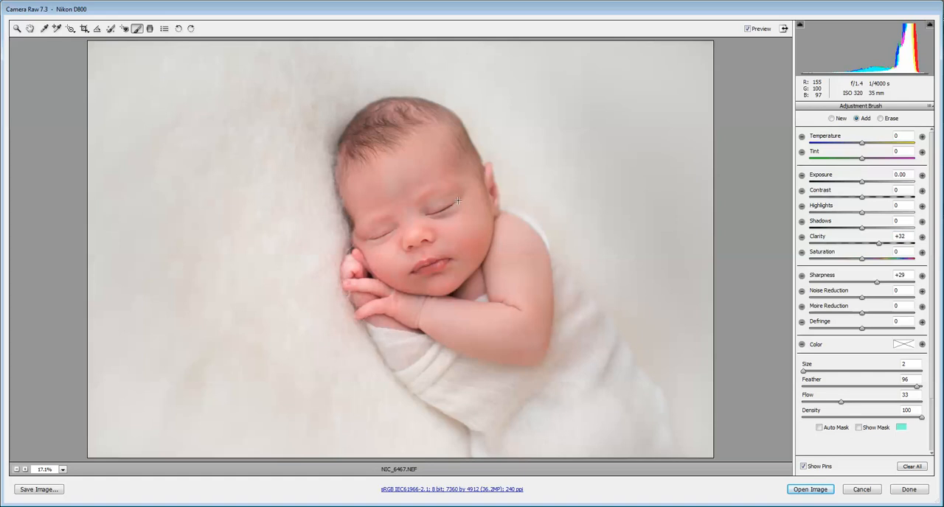
{"action": "mouse_move", "coordinate": [431, 216]}
{"action": "left_mouse_down"}
{"action": "mouse_move", "coordinate": [369, 241]}
{"action": "mouse_move", "coordinate": [460, 202]}
{"action": "mouse_move", "coordinate": [431, 216]}
{"action": "left_mouse_up"}
Create a new brush adjustment for the lips with clarity 0, paint it over them, and set sharpness to +74
{"action": "left_click", "coordinate": [830, 119]}
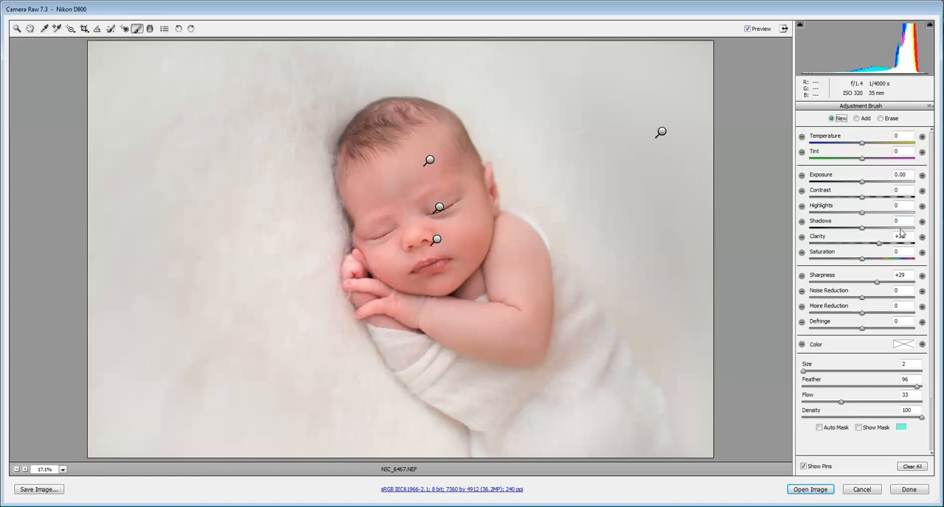
{"action": "double_click", "coordinate": [879, 249]}
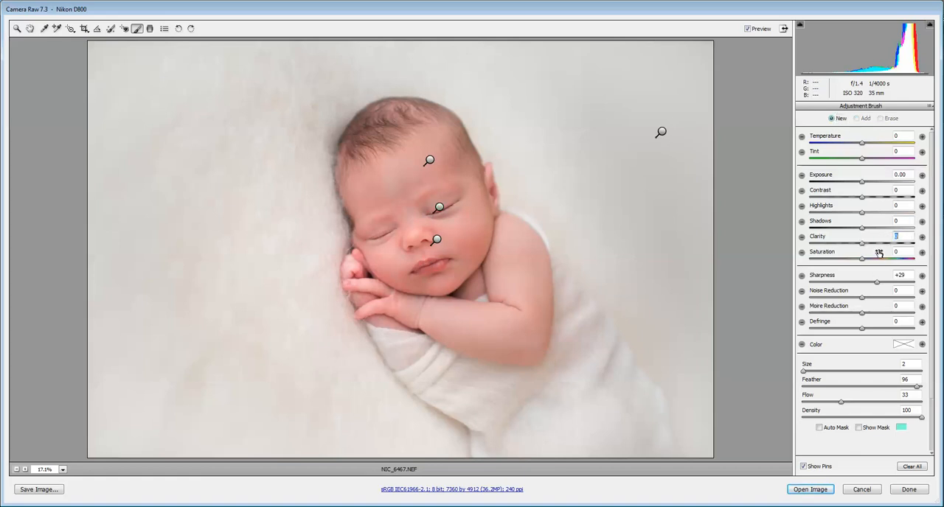
{"action": "left_click_drag", "start_coordinate": [876, 283], "coordinate": [892, 282]}
{"action": "left_click", "coordinate": [446, 263]}
{"action": "mouse_move", "coordinate": [446, 263]}
{"action": "left_mouse_down"}
{"action": "mouse_move", "coordinate": [426, 264]}
{"action": "mouse_move", "coordinate": [435, 267]}
{"action": "left_mouse_up"}
{"action": "left_click_drag", "start_coordinate": [892, 282], "coordinate": [901, 289]}
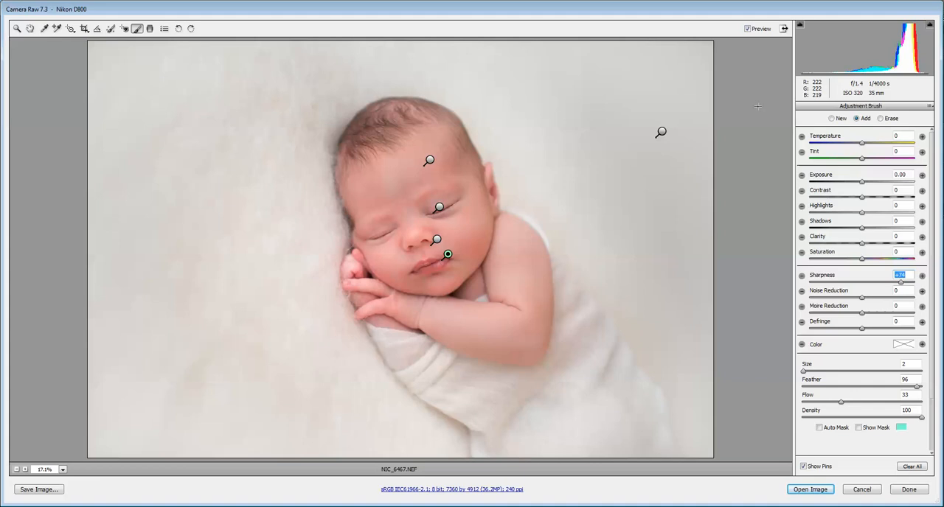
Create a new brush adjustment with temperature +11 and sharpness 0, and paint it over the forehead with a size 14 brush
{"action": "left_click", "coordinate": [833, 119]}
{"action": "double_click", "coordinate": [899, 282]}
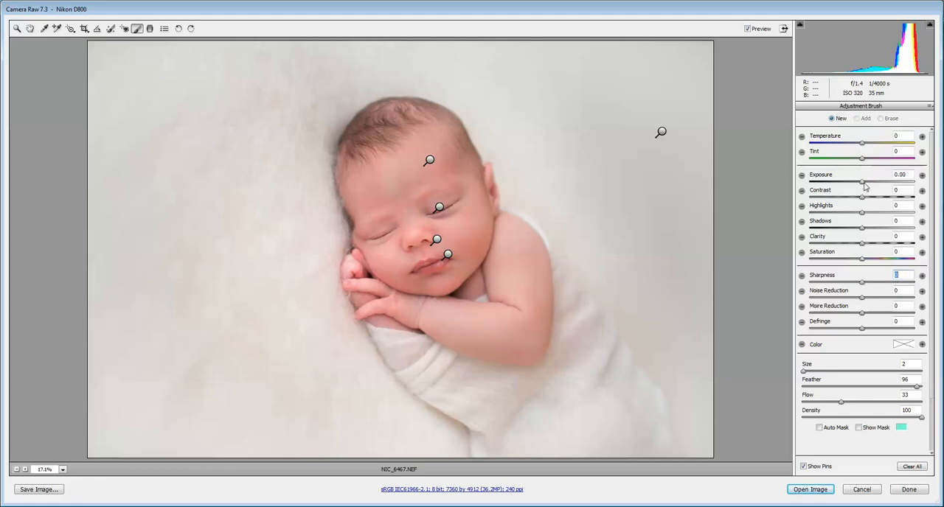
{"action": "left_click", "coordinate": [865, 146]}
{"action": "left_click_drag", "start_coordinate": [865, 145], "coordinate": [869, 145]}
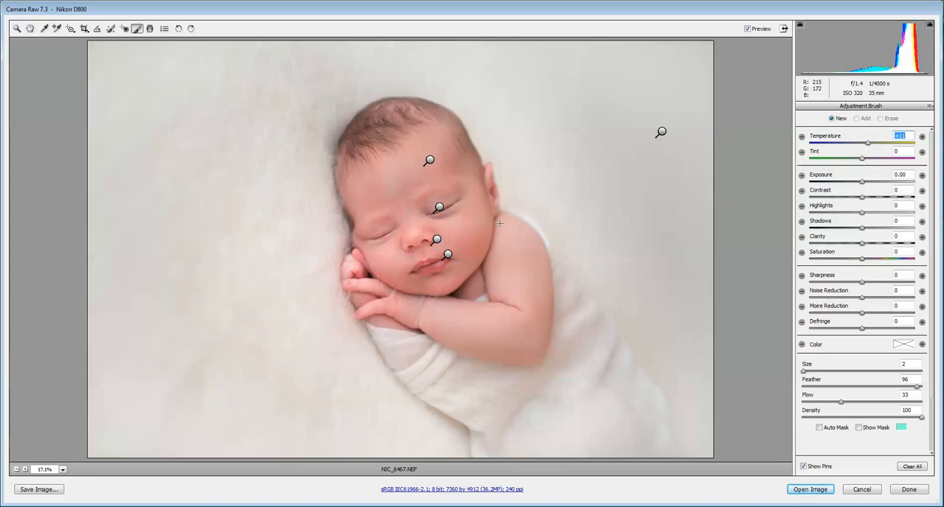
{"action": "key", "text": "]"}
{"action": "key", "text": "]"}
{"action": "key", "text": "]"}
{"action": "key", "text": "]"}
{"action": "key", "text": "]"}
{"action": "key", "text": "]"}
{"action": "key", "text": "]"}
{"action": "key", "text": "]"}
{"action": "key", "text": "]"}
{"action": "key", "text": "]"}
{"action": "key", "text": "]"}
{"action": "key", "text": "]"}
{"action": "left_click_drag", "start_coordinate": [427, 164], "coordinate": [390, 147]}
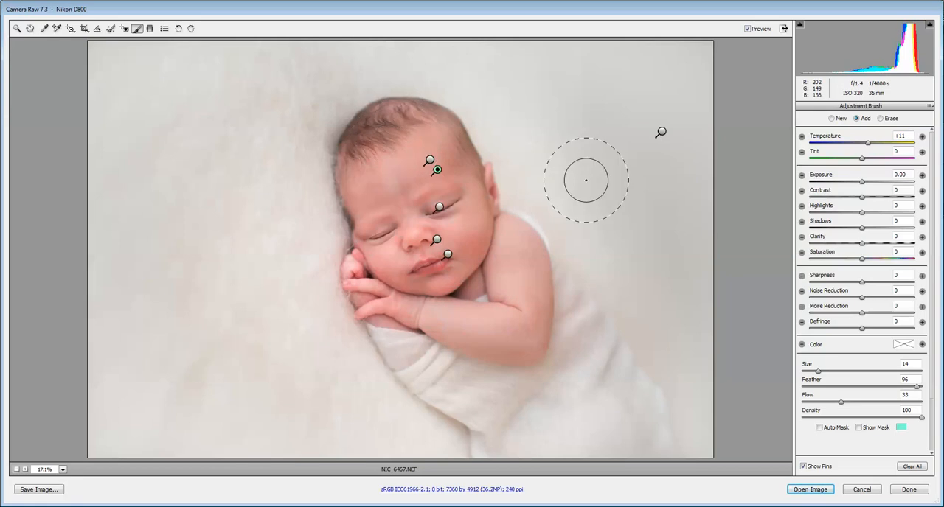
Create a new brush adjustment, paint it over the cheek beside the mouth, and set its temperature to +5
{"action": "left_click", "coordinate": [831, 119]}
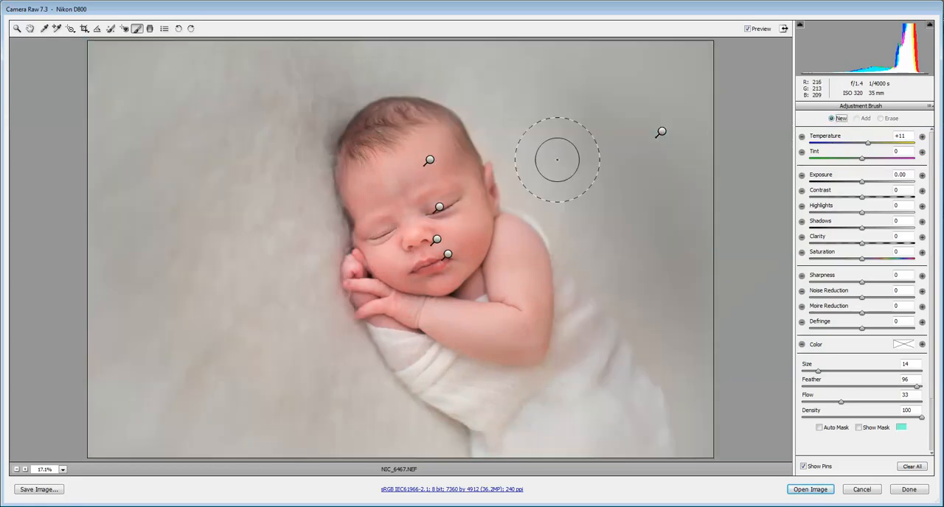
{"action": "mouse_move", "coordinate": [446, 250]}
{"action": "left_mouse_down"}
{"action": "mouse_move", "coordinate": [454, 194]}
{"action": "mouse_move", "coordinate": [412, 156]}
{"action": "mouse_move", "coordinate": [389, 149]}
{"action": "mouse_move", "coordinate": [398, 224]}
{"action": "mouse_move", "coordinate": [452, 273]}
{"action": "mouse_move", "coordinate": [430, 163]}
{"action": "mouse_move", "coordinate": [382, 155]}
{"action": "mouse_move", "coordinate": [419, 141]}
{"action": "mouse_move", "coordinate": [431, 236]}
{"action": "mouse_move", "coordinate": [484, 255]}
{"action": "mouse_move", "coordinate": [499, 277]}
{"action": "mouse_move", "coordinate": [505, 265]}
{"action": "mouse_move", "coordinate": [508, 325]}
{"action": "mouse_move", "coordinate": [422, 284]}
{"action": "mouse_move", "coordinate": [450, 301]}
{"action": "mouse_move", "coordinate": [406, 291]}
{"action": "mouse_move", "coordinate": [389, 276]}
{"action": "mouse_move", "coordinate": [389, 263]}
{"action": "mouse_move", "coordinate": [427, 228]}
{"action": "mouse_move", "coordinate": [390, 145]}
{"action": "mouse_move", "coordinate": [421, 203]}
{"action": "mouse_move", "coordinate": [488, 281]}
{"action": "mouse_move", "coordinate": [484, 253]}
{"action": "mouse_move", "coordinate": [497, 283]}
{"action": "mouse_move", "coordinate": [509, 284]}
{"action": "mouse_move", "coordinate": [505, 269]}
{"action": "mouse_move", "coordinate": [453, 244]}
{"action": "left_mouse_up"}
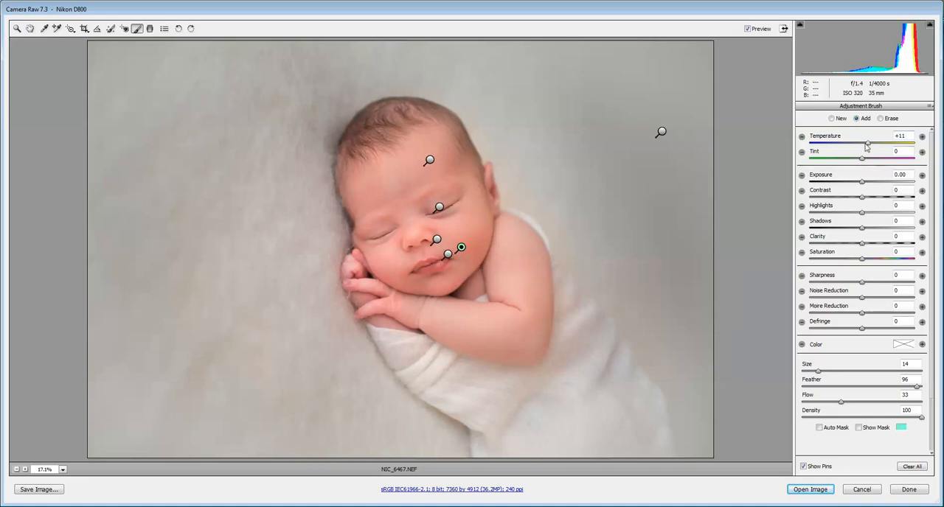
{"action": "left_click_drag", "start_coordinate": [870, 145], "coordinate": [867, 146]}
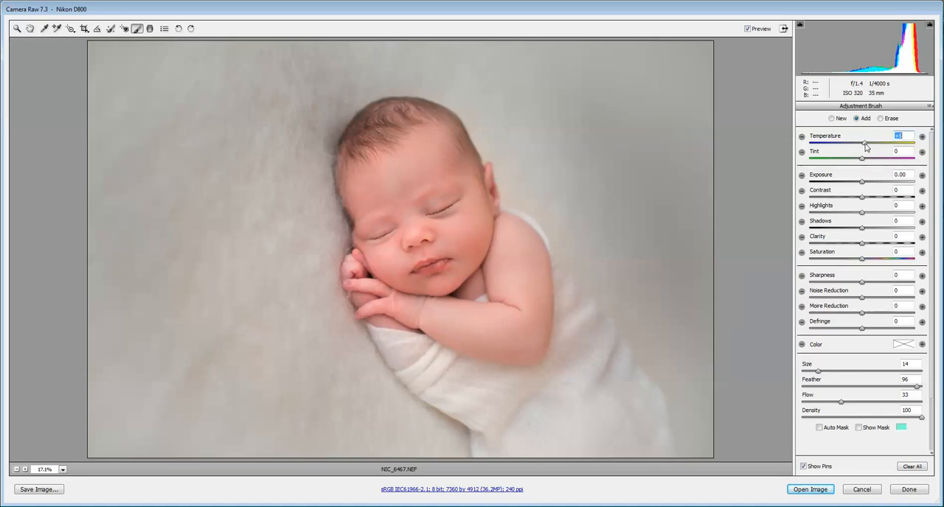
{"action": "left_click_drag", "start_coordinate": [865, 144], "coordinate": [865, 145]}
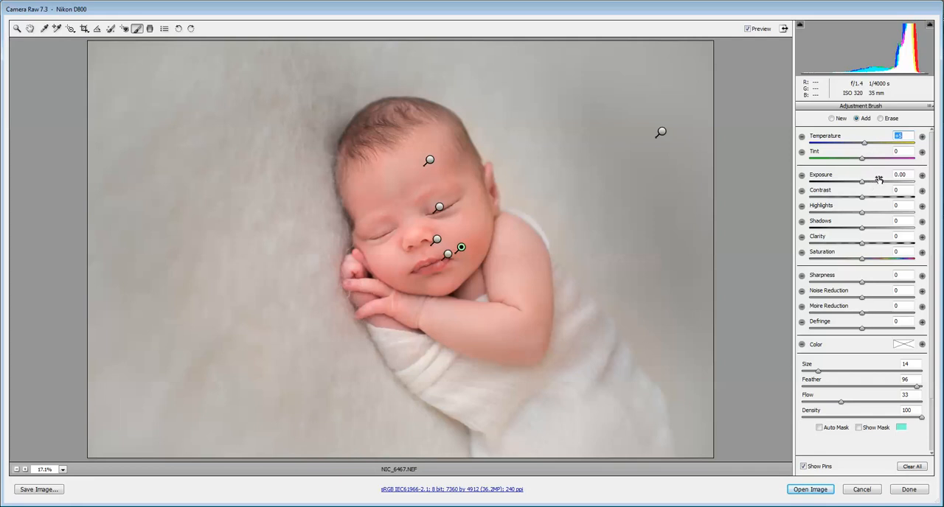
Select the existing background brush adjustment and set its exposure to +0.65
{"action": "left_click", "coordinate": [662, 132]}
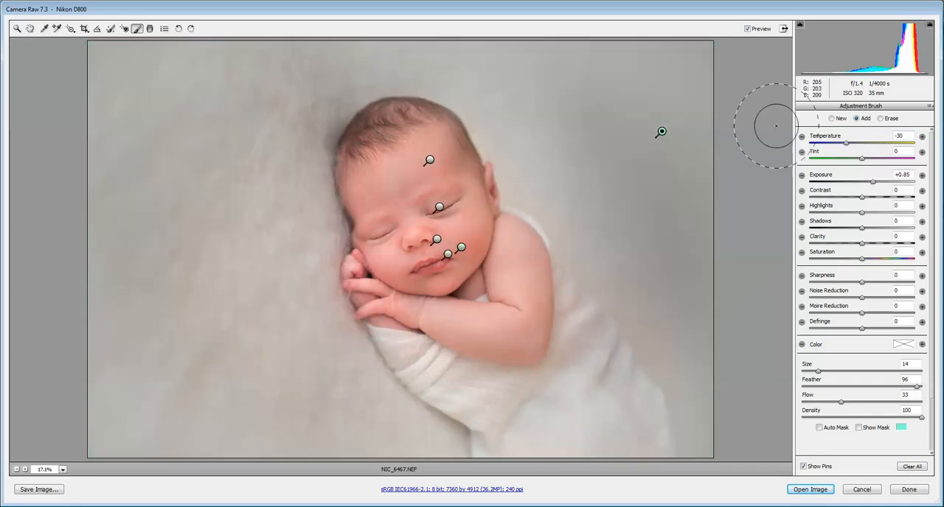
{"action": "mouse_move", "coordinate": [872, 182]}
{"action": "left_mouse_down"}
{"action": "mouse_move", "coordinate": [883, 185]}
{"action": "mouse_move", "coordinate": [871, 188]}
{"action": "left_mouse_up"}
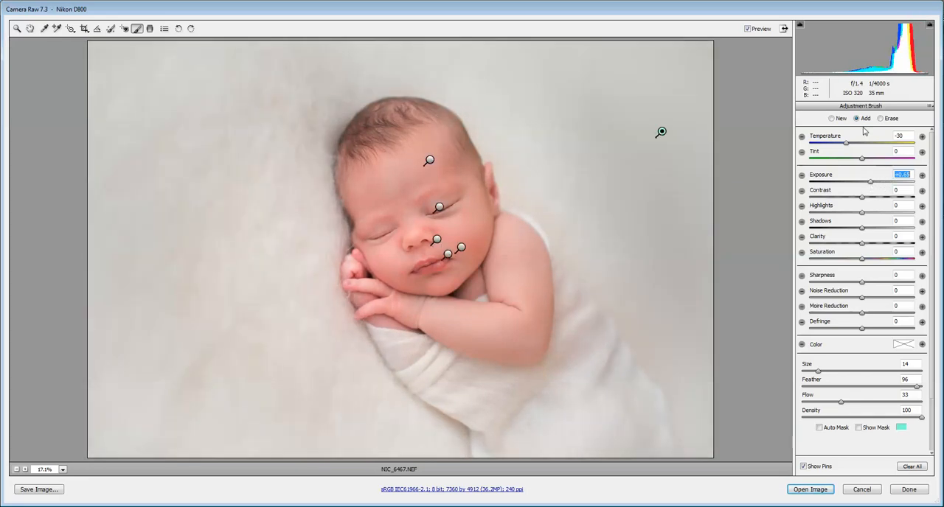
{"action": "left_click", "coordinate": [848, 148]}
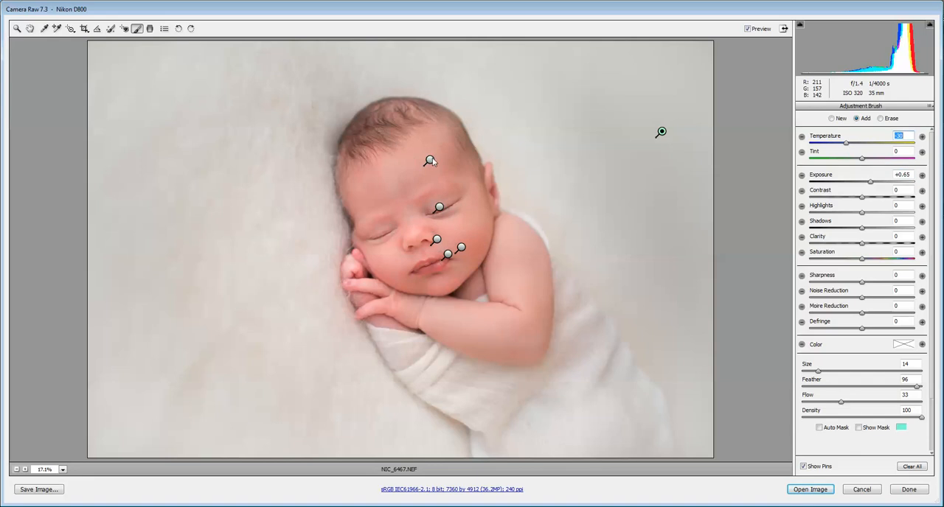
Reselect the cheek brush adjustment, set its exposure to +0.25 and contrast to +11, and leave the Adjustment Brush
{"action": "left_click", "coordinate": [461, 247]}
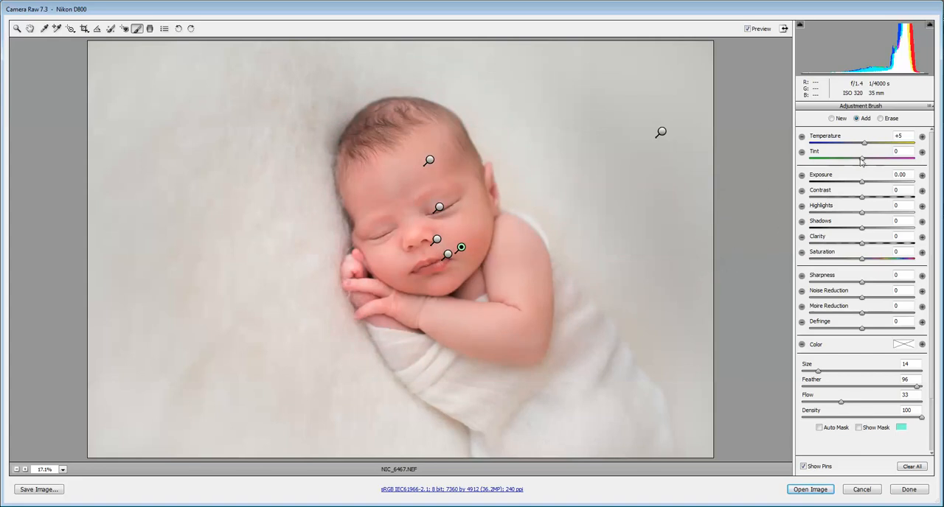
{"action": "left_click_drag", "start_coordinate": [867, 146], "coordinate": [862, 146]}
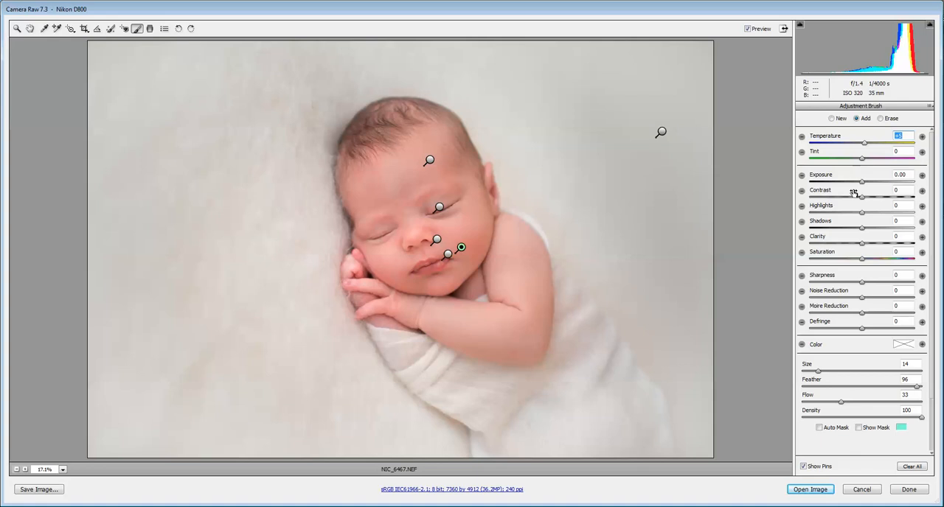
{"action": "left_click_drag", "start_coordinate": [864, 184], "coordinate": [869, 200]}
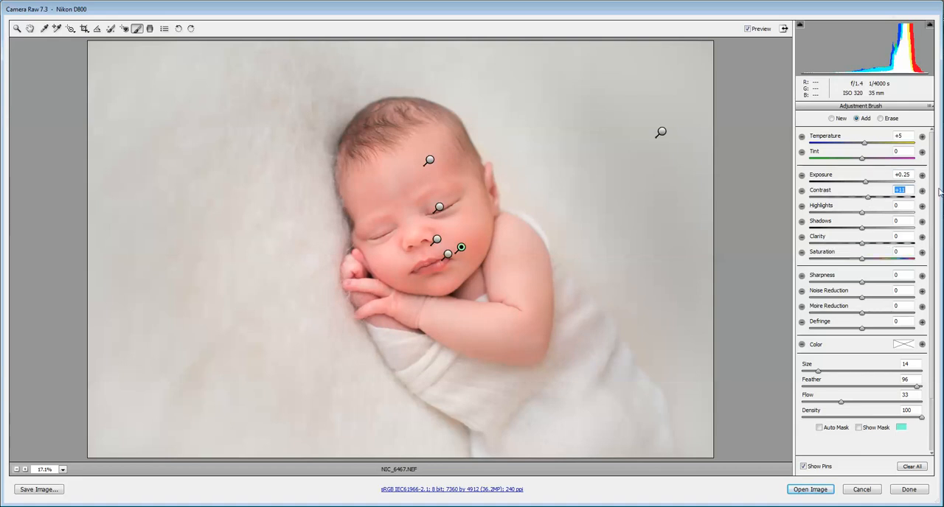
{"action": "left_click", "coordinate": [29, 28]}
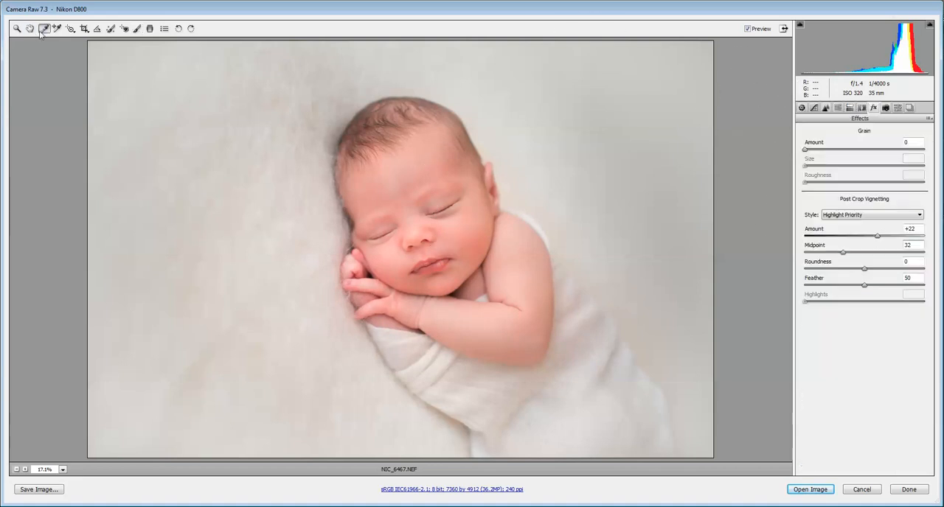
Compare the edit with the original photo by switching to Camera Raw Defaults and back to Custom Settings
{"action": "left_click", "coordinate": [928, 119]}
{"action": "left_click", "coordinate": [884, 141]}
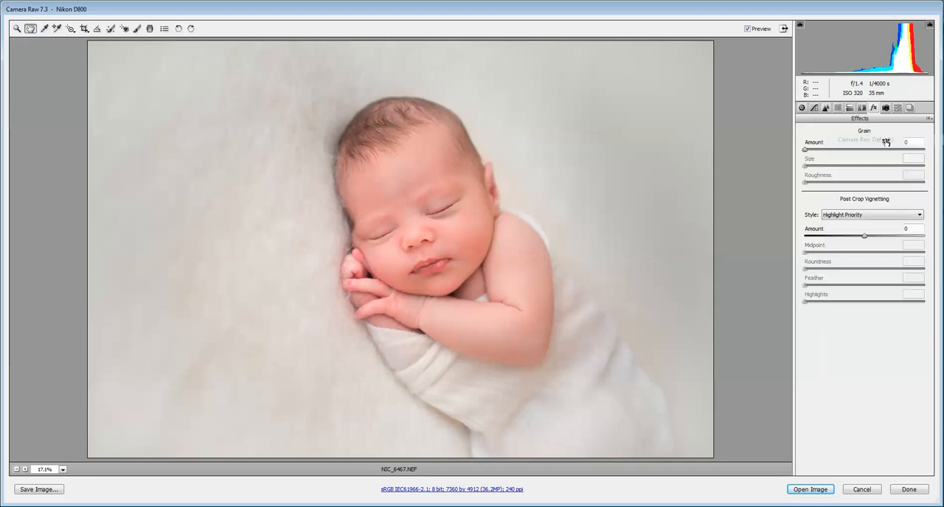
{"action": "left_click", "coordinate": [929, 119]}
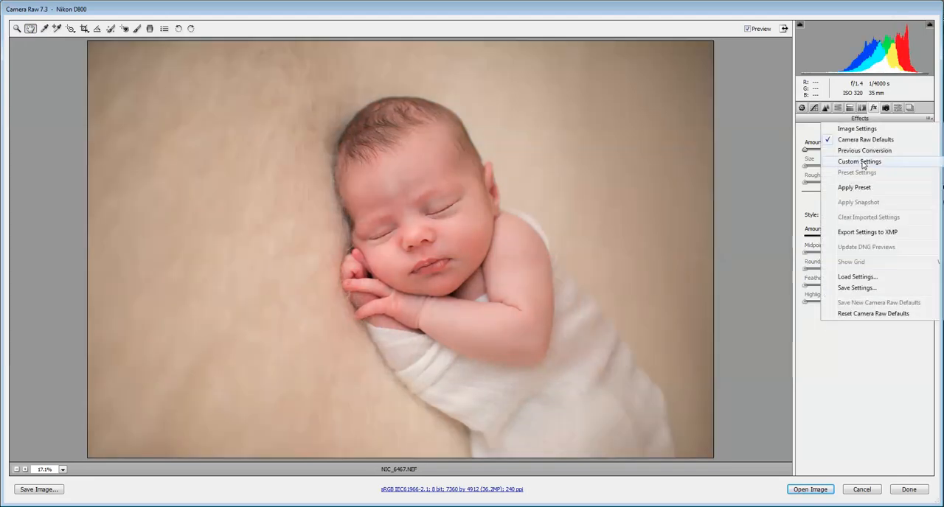
{"action": "left_click", "coordinate": [862, 163]}
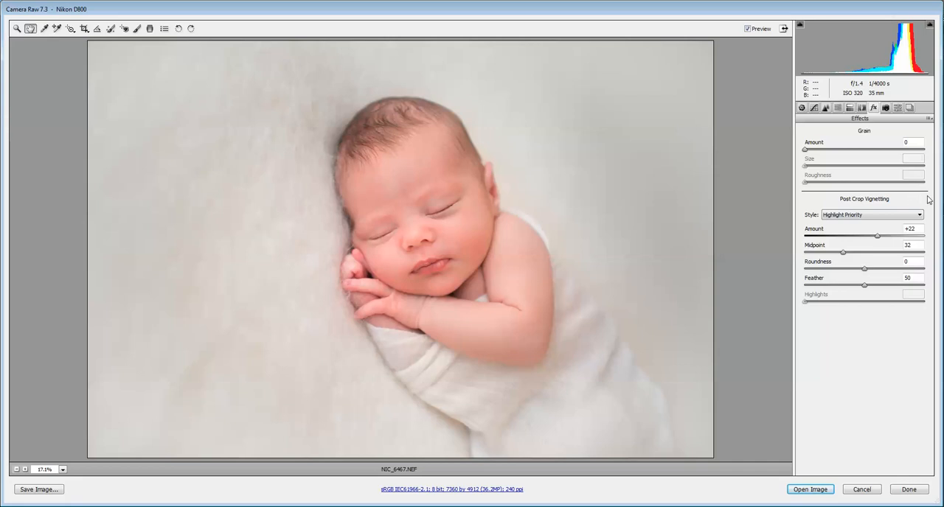